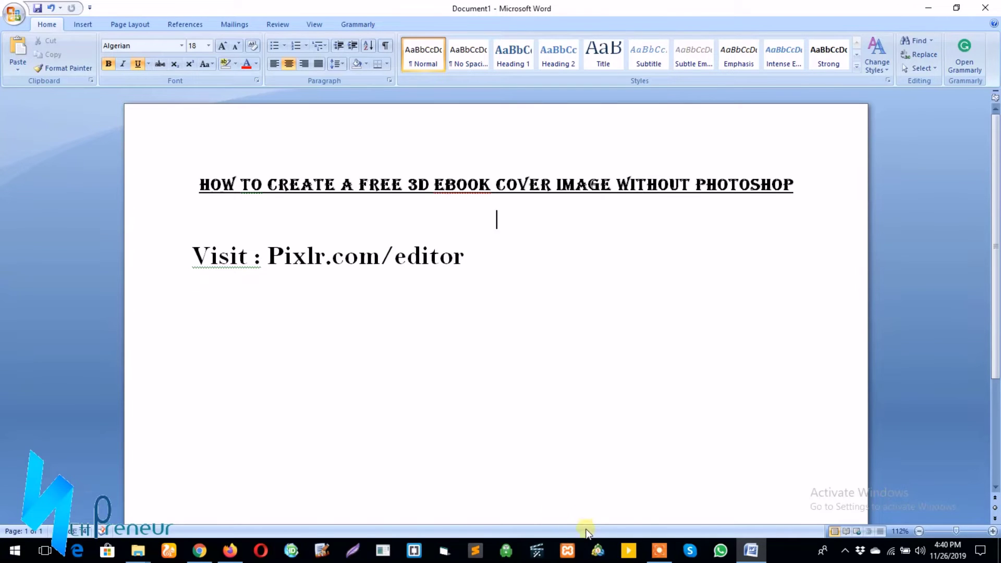
# Copy the Pixlr.com/editor address from the Word document and switch to Google Chrome
pyautogui.moveTo(468, 258); pyautogui.dragTo(302, 254)
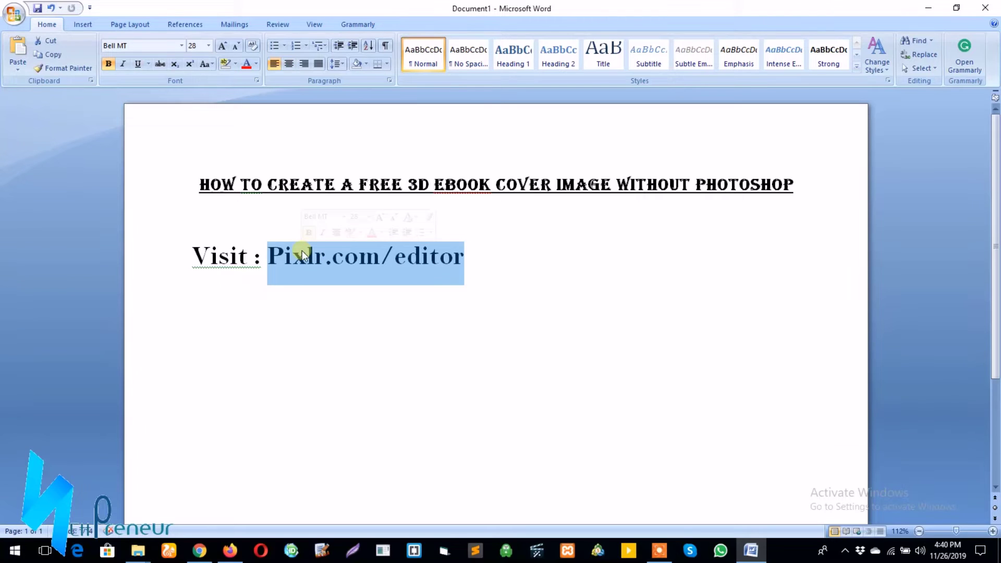
pyautogui.rightClick(302, 252)
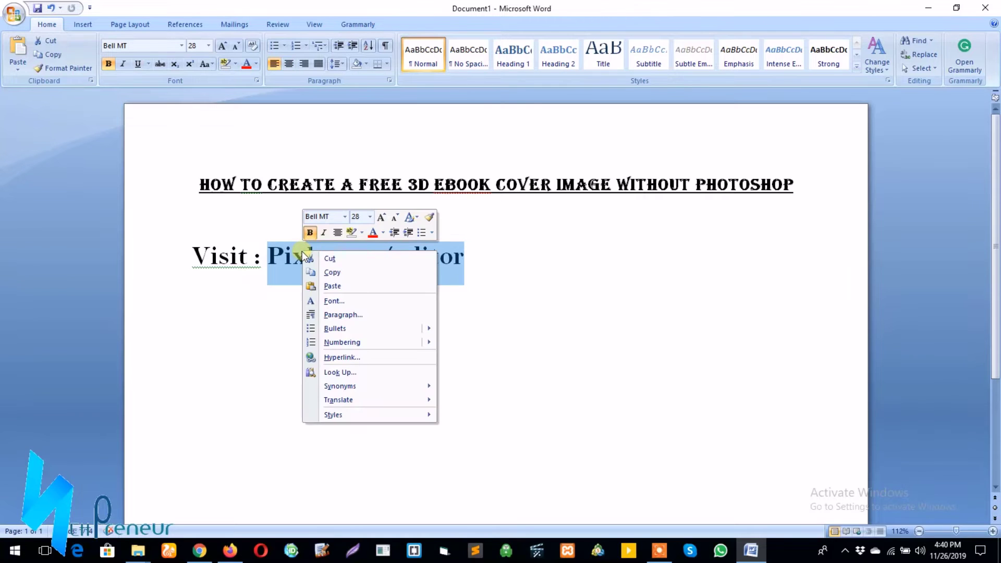
pyautogui.click(334, 272)
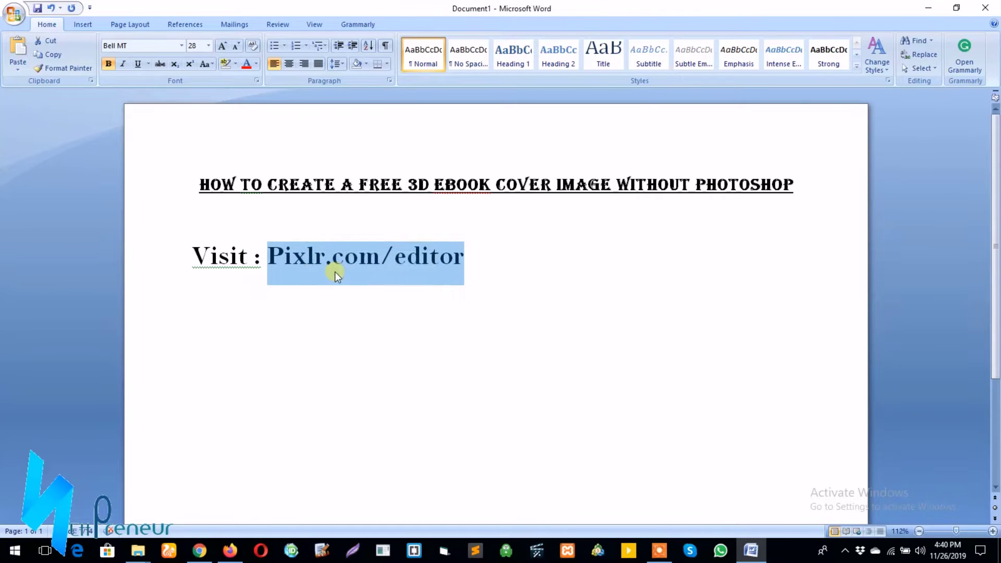
pyautogui.click(199, 551)
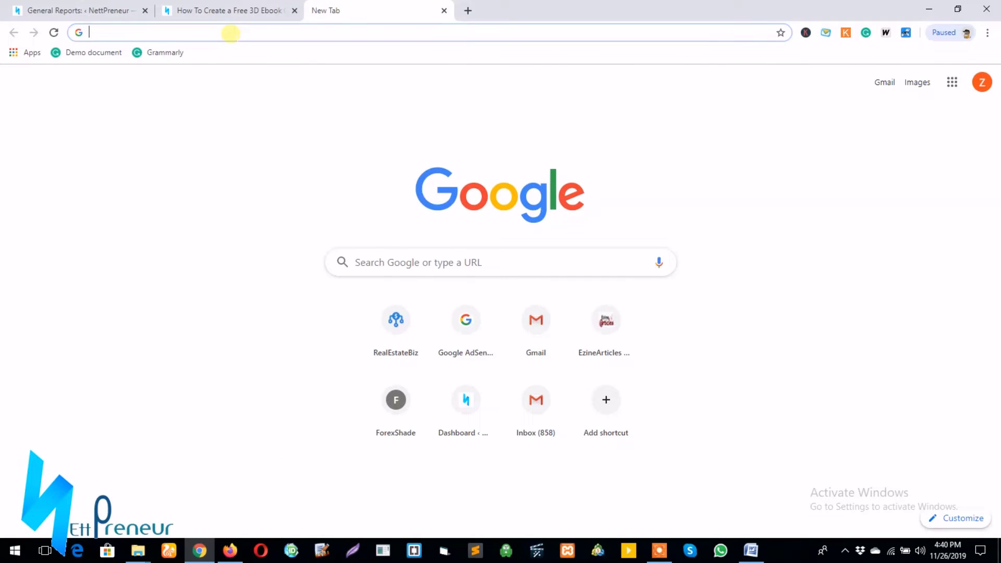
# Paste pixlr.com/editor into Chrome's address bar and load the Pixlr Editor page
pyautogui.hotkey('ctrl', 'v')
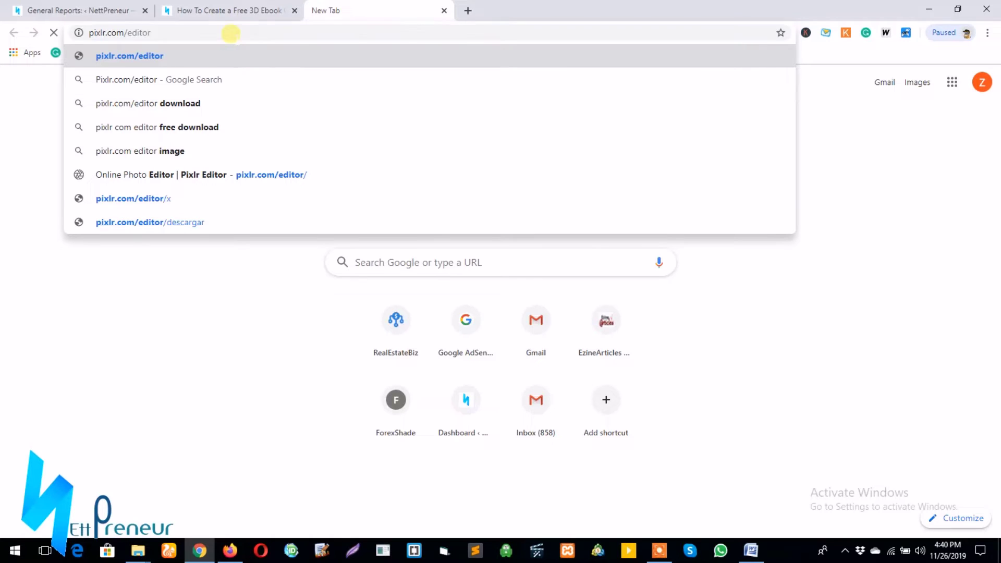
pyautogui.press('Return')
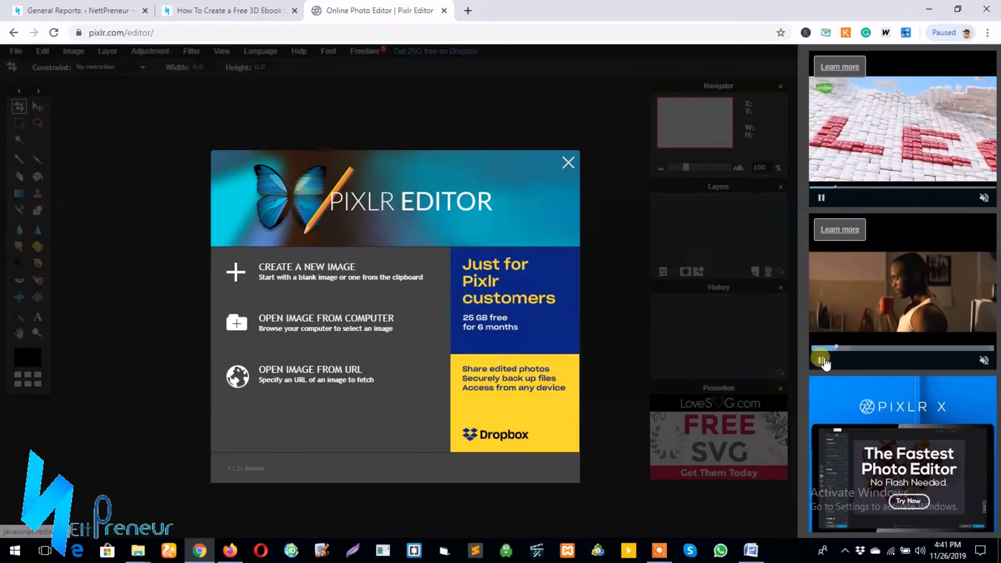
# Pause both ad videos and open Thin-Book-3D-Template from the Downloads folder
pyautogui.click(821, 360)
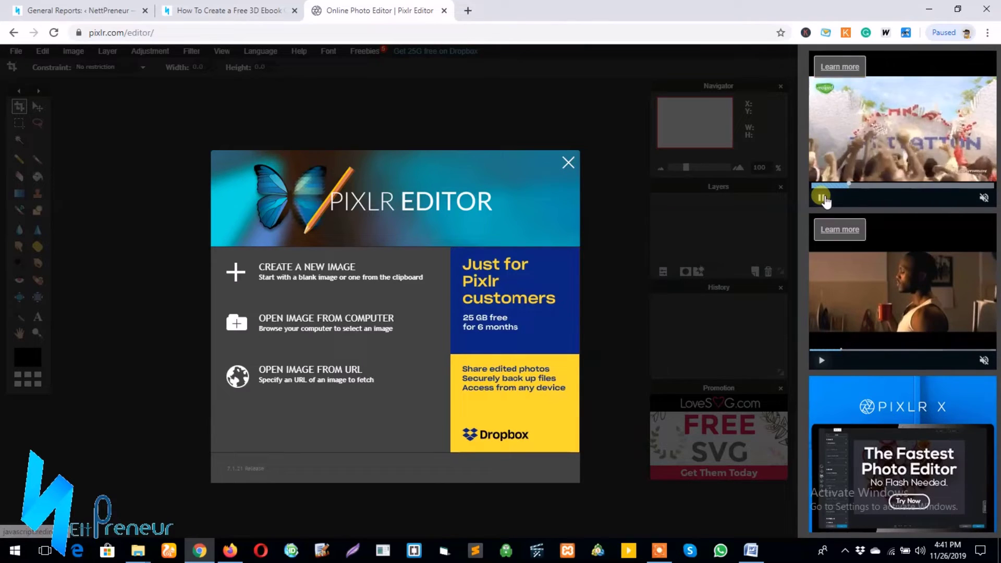
pyautogui.click(822, 198)
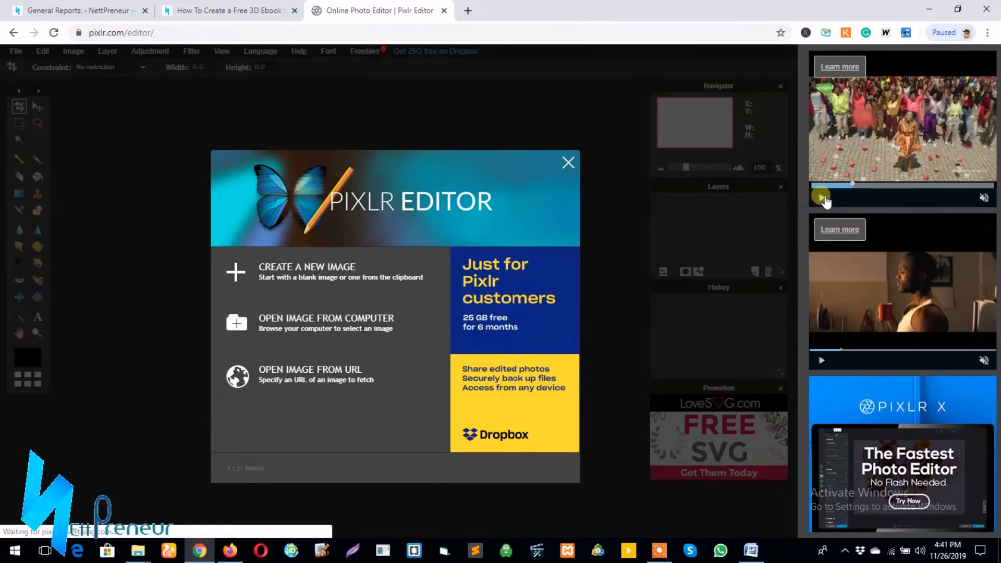
pyautogui.click(308, 318)
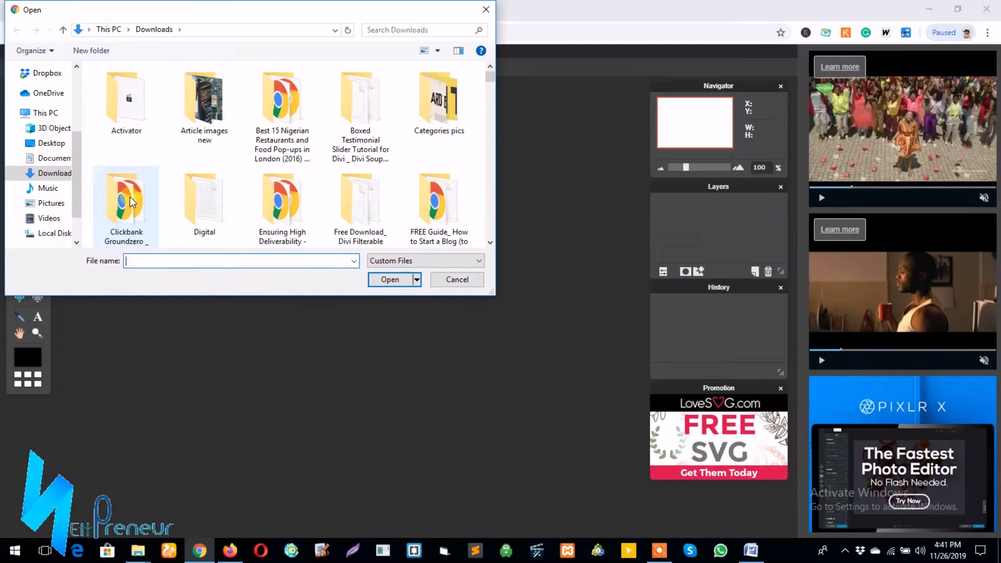
pyautogui.click(199, 202)
pyautogui.press('t')
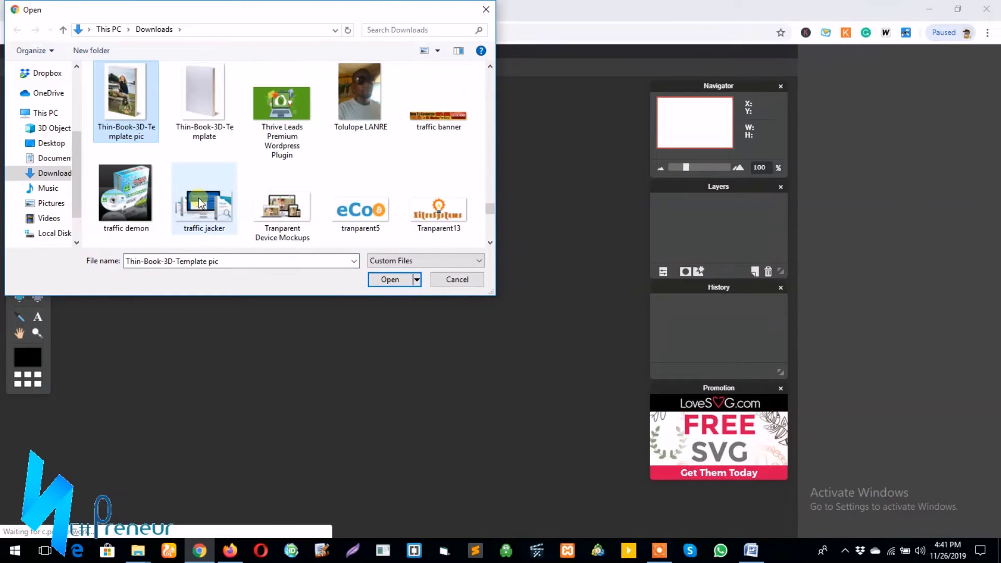
pyautogui.click(195, 101)
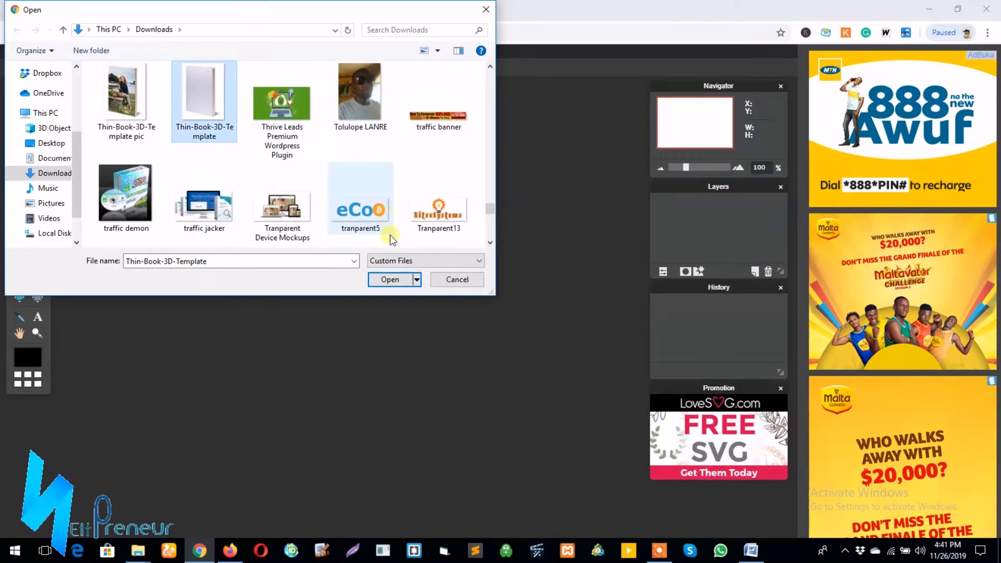
pyautogui.click(388, 280)
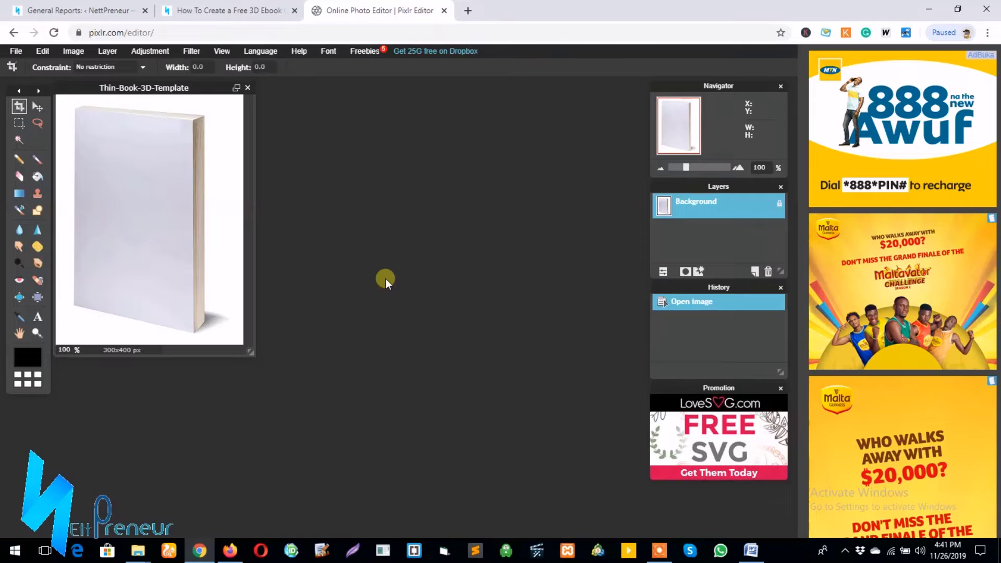
# Add the 25-ways-to-INCREASE-YOUR-WEBSITE-TRAFFIC image from Downloads as Layer 1 using Layer > Open image as layer
pyautogui.click(106, 52)
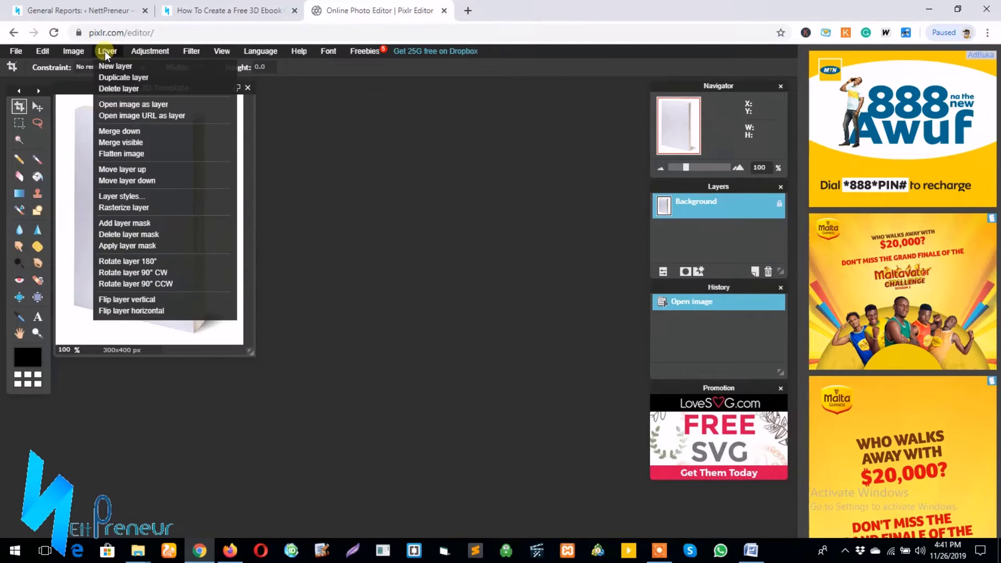
pyautogui.click(138, 106)
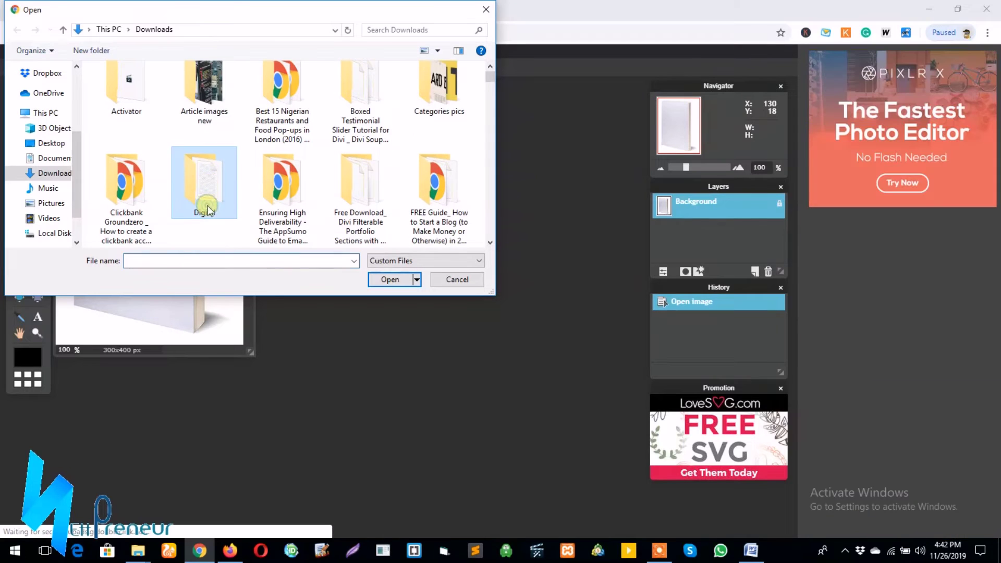
pyautogui.scroll(-4, 213, 205)
pyautogui.scroll(-10, 207, 210)
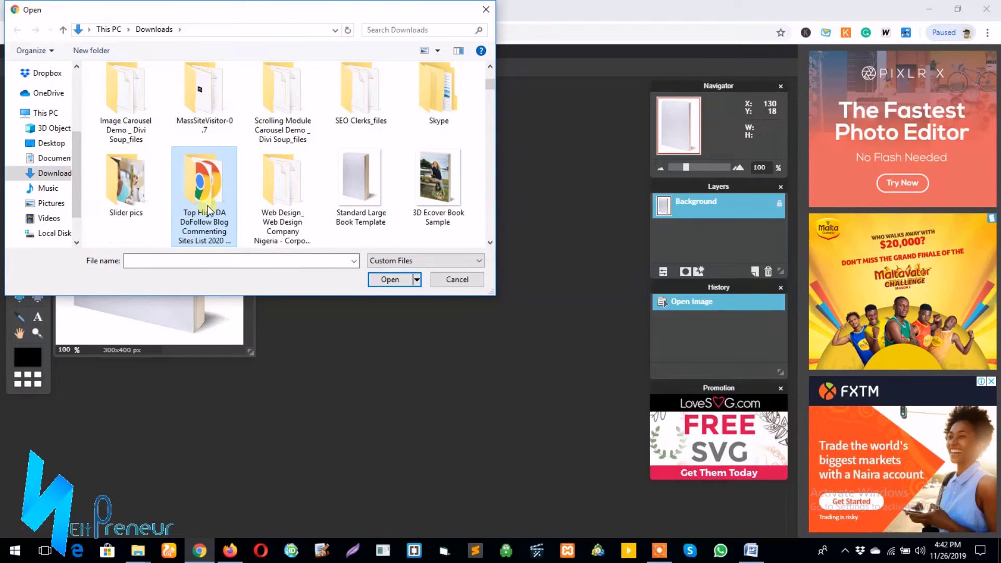
pyautogui.click(207, 210)
pyautogui.scroll(-2, 208, 210)
pyautogui.click(207, 210)
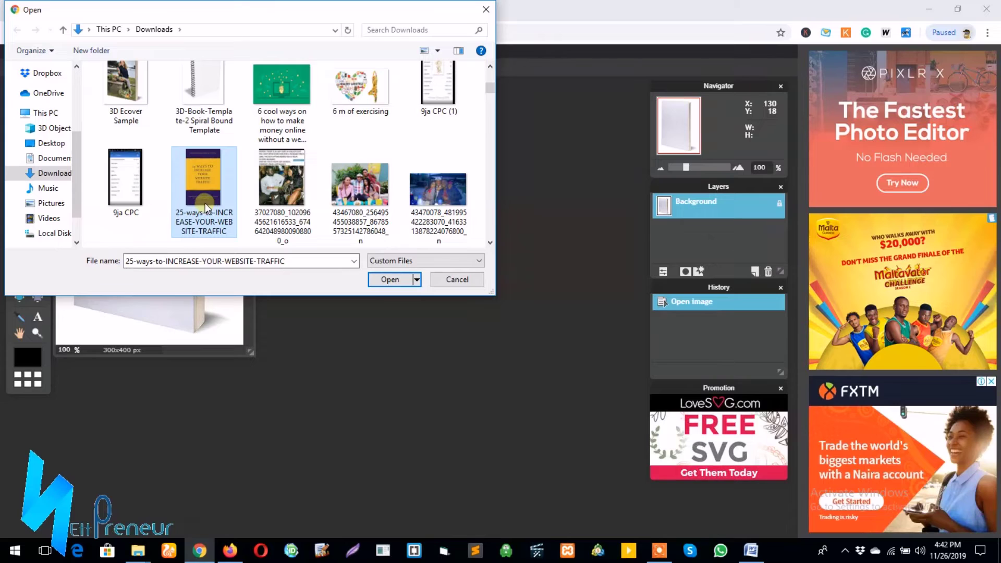
pyautogui.click(390, 279)
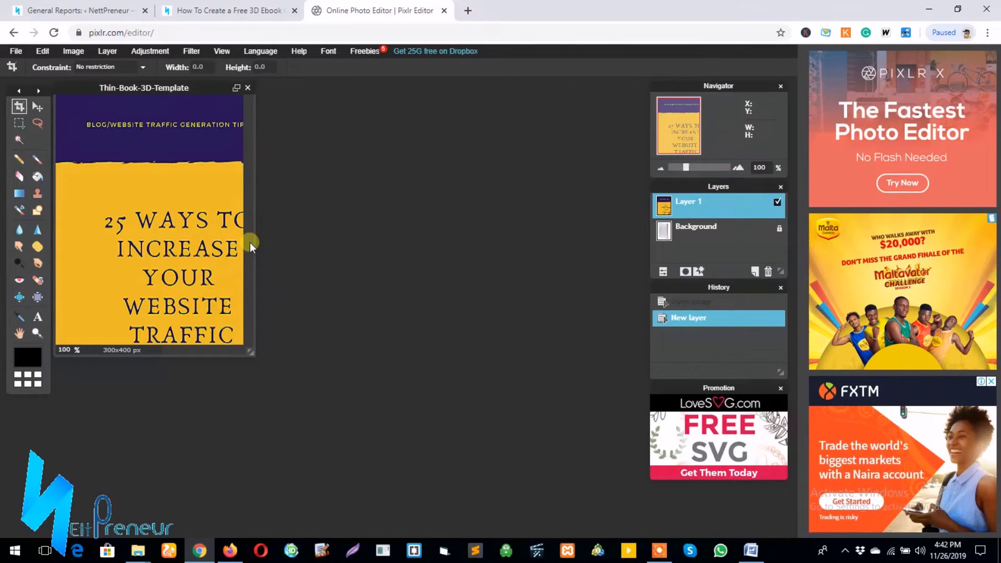
# Free-distort Layer 1, dragging each cover corner onto the matching corner of the book's front face
pyautogui.click(42, 51)
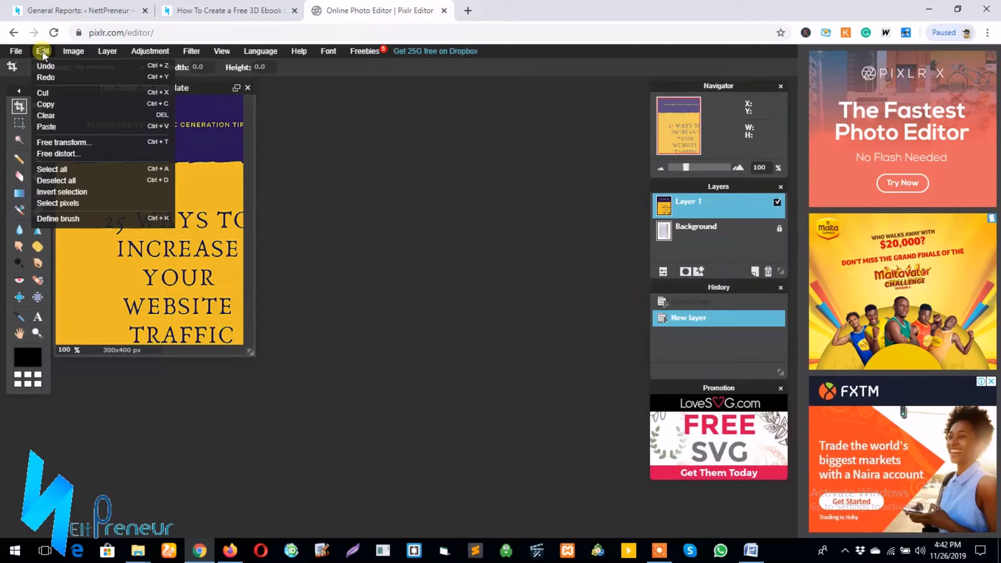
pyautogui.click(79, 153)
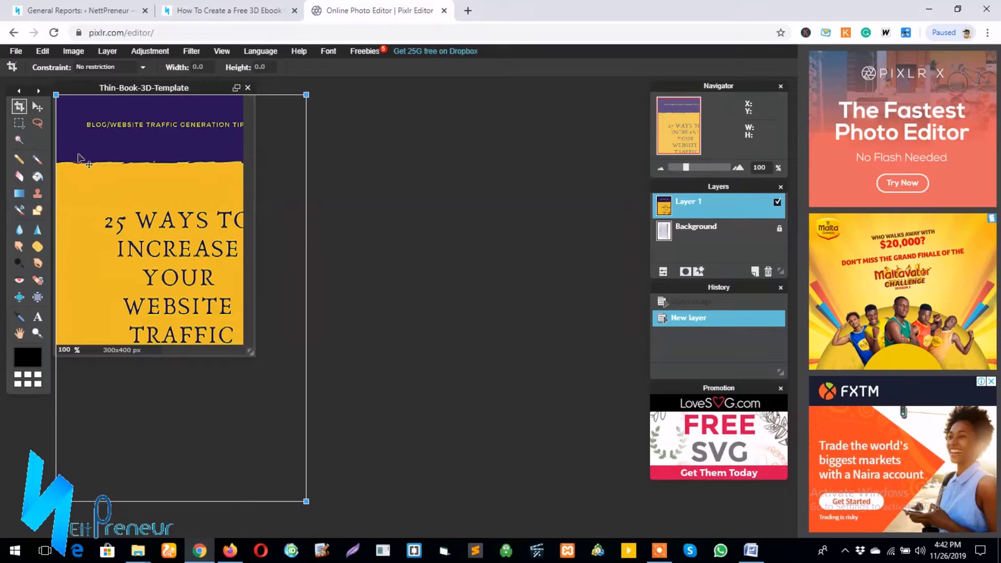
pyautogui.click(331, 410)
pyautogui.moveTo(322, 496); pyautogui.dragTo(193, 335)
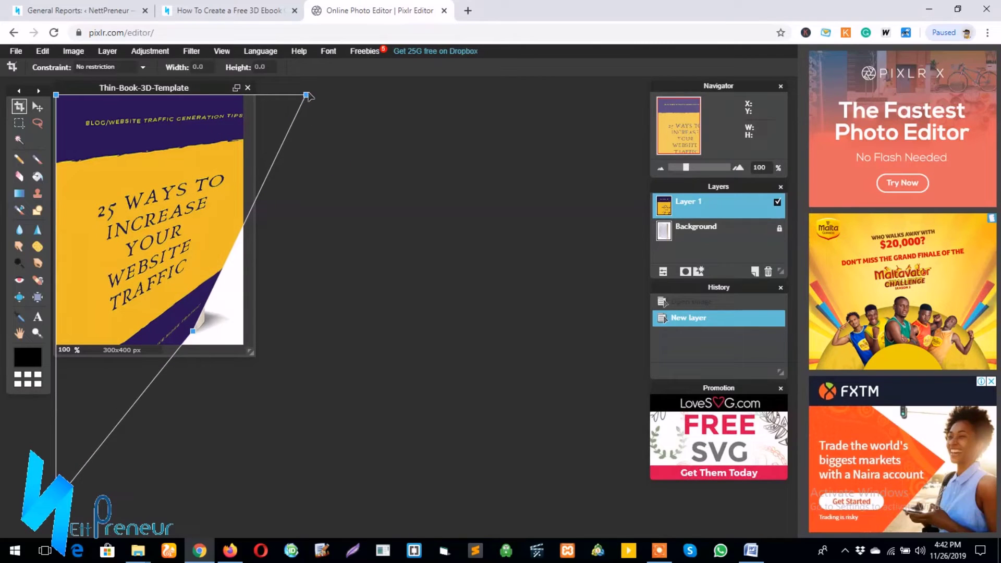
pyautogui.moveTo(306, 95); pyautogui.dragTo(198, 121)
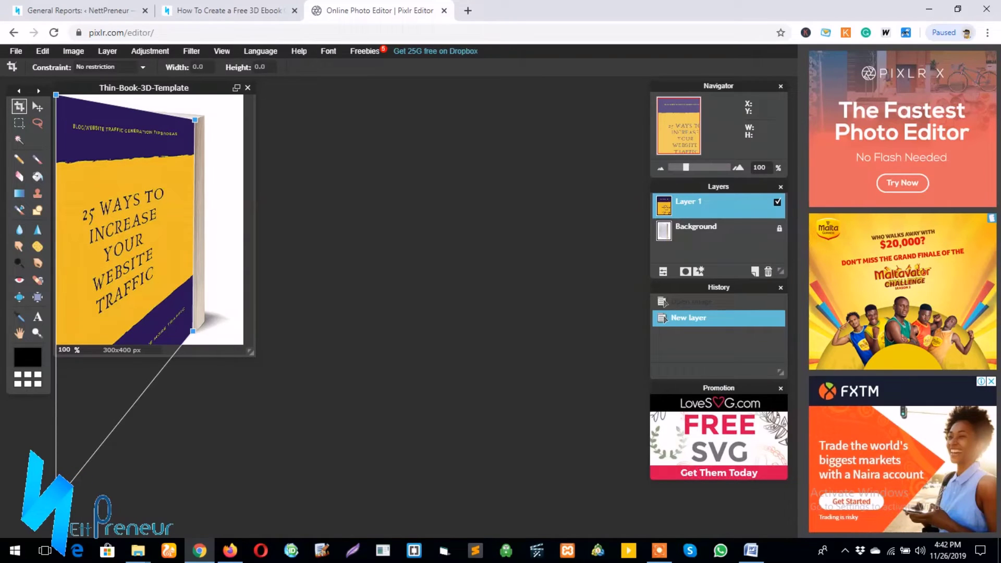
pyautogui.moveTo(56, 500); pyautogui.dragTo(73, 307)
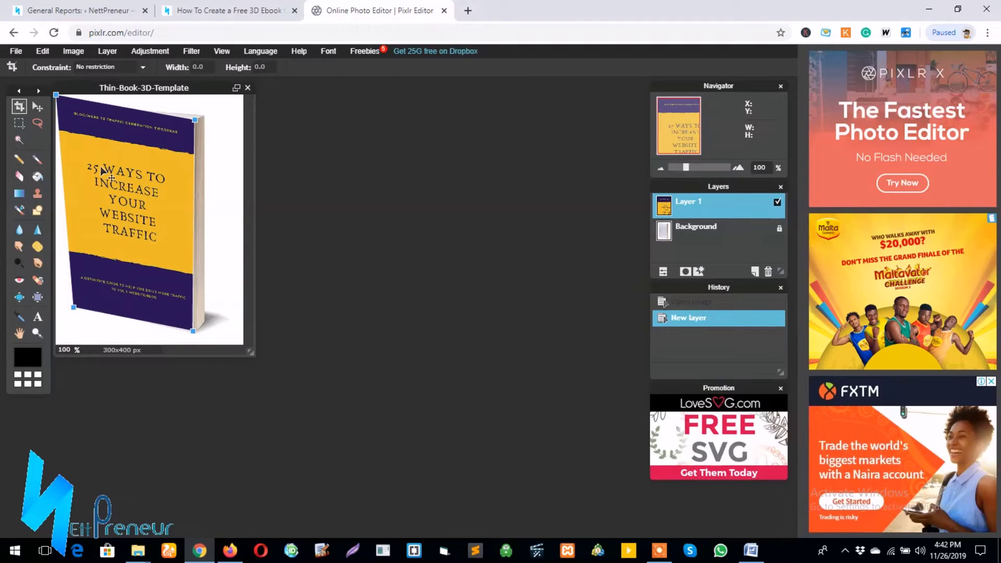
pyautogui.moveTo(56, 94); pyautogui.dragTo(77, 111)
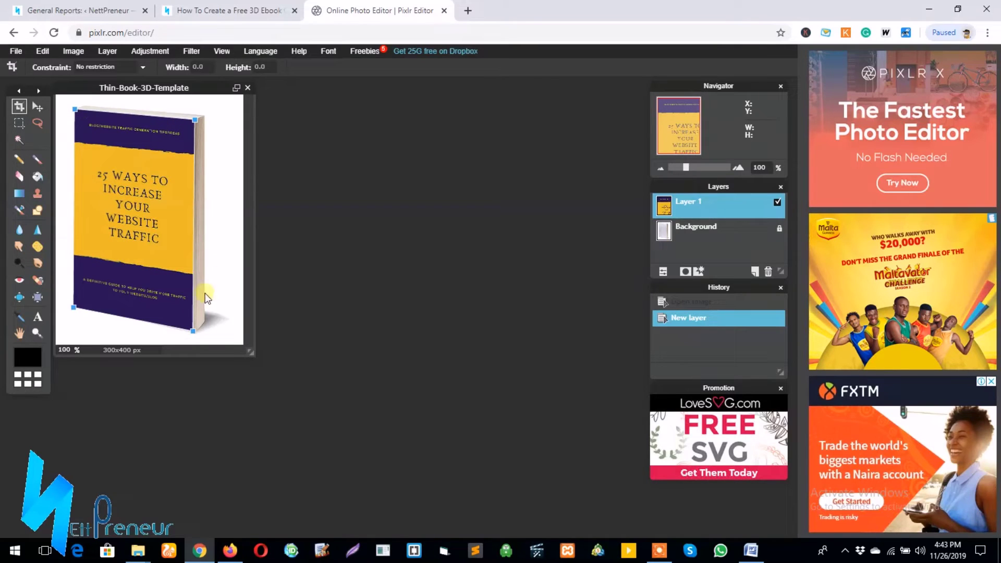
pyautogui.moveTo(191, 331); pyautogui.dragTo(194, 332)
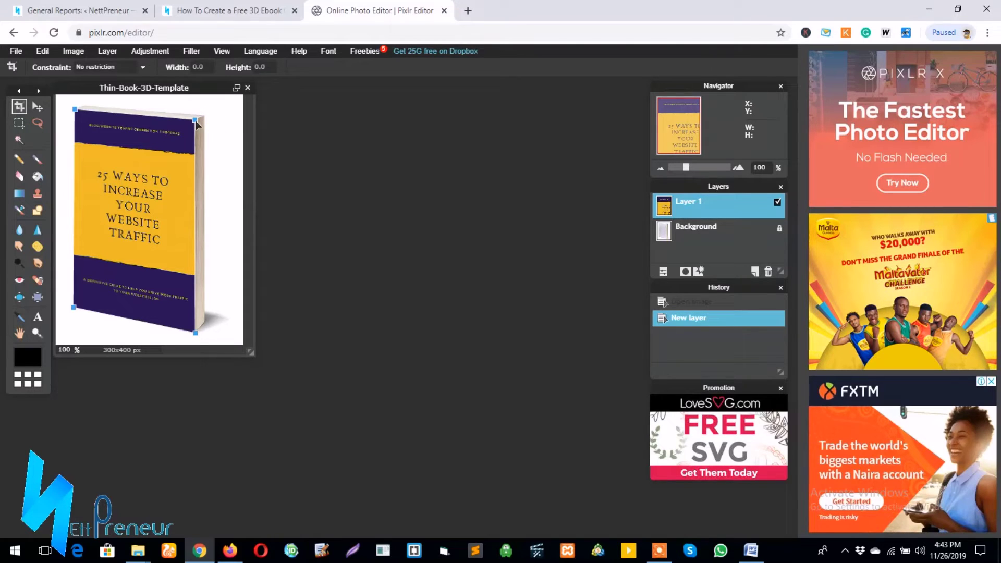
pyautogui.moveTo(196, 123); pyautogui.dragTo(198, 123)
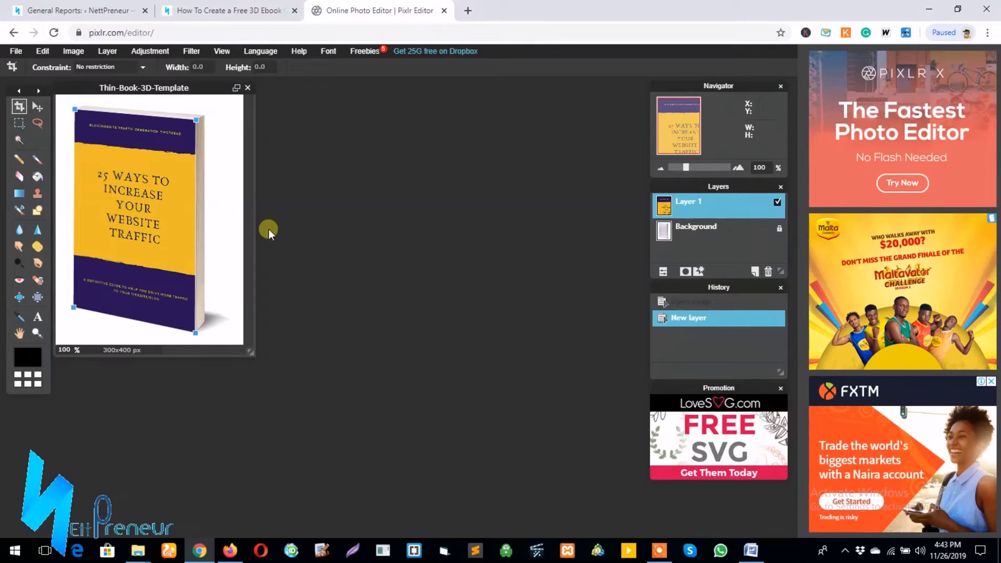
# Apply the free distortion to the cover layer when prompted
pyautogui.click(21, 51)
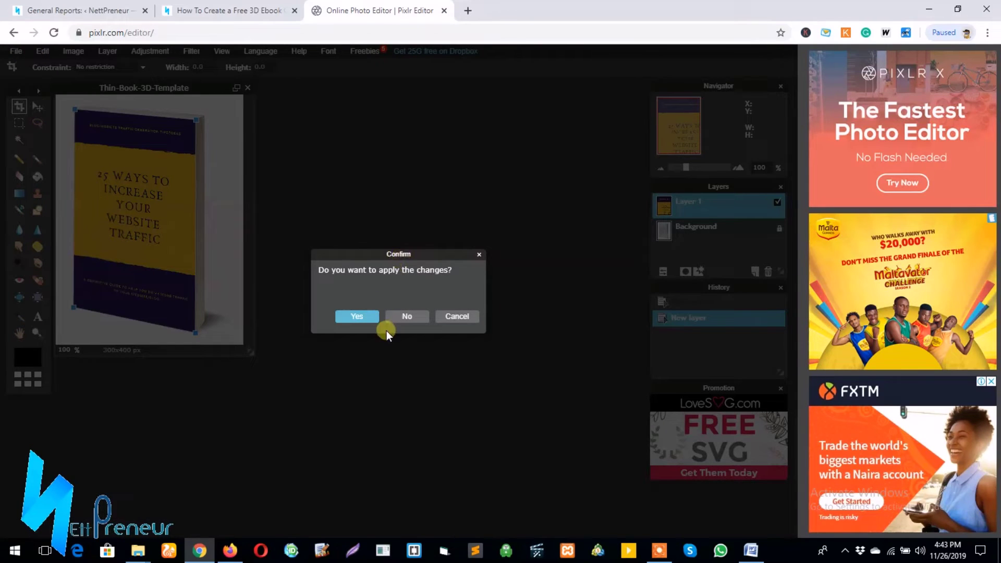
pyautogui.click(367, 318)
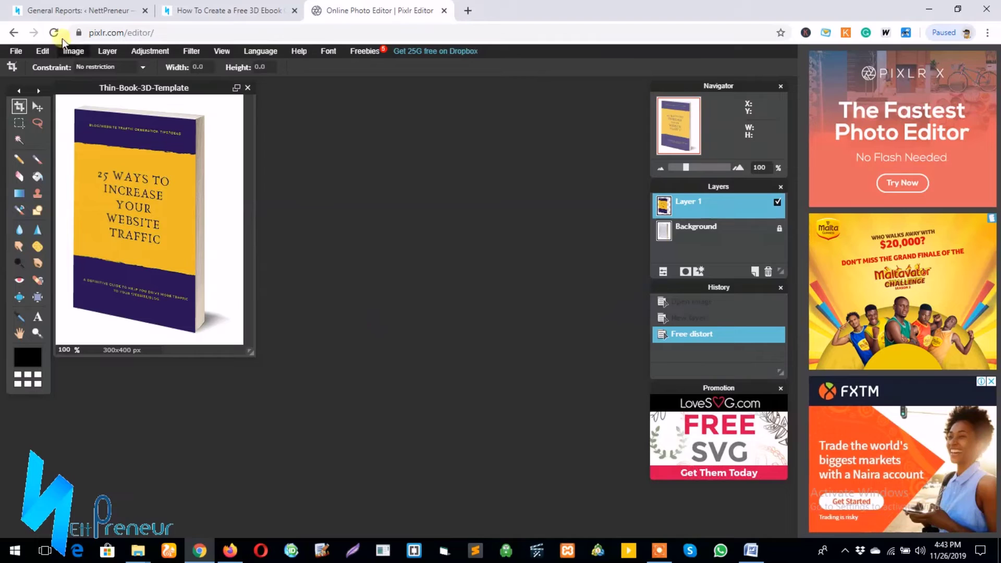
# Save the image in PNG format as 'Ebook Cover 1' in the Downloads folder
pyautogui.click(17, 52)
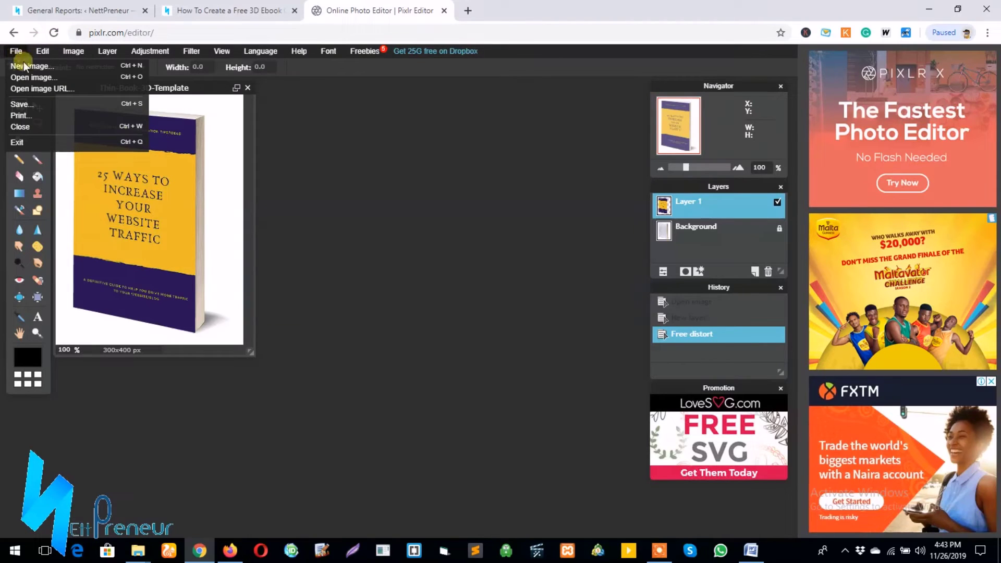
pyautogui.click(33, 104)
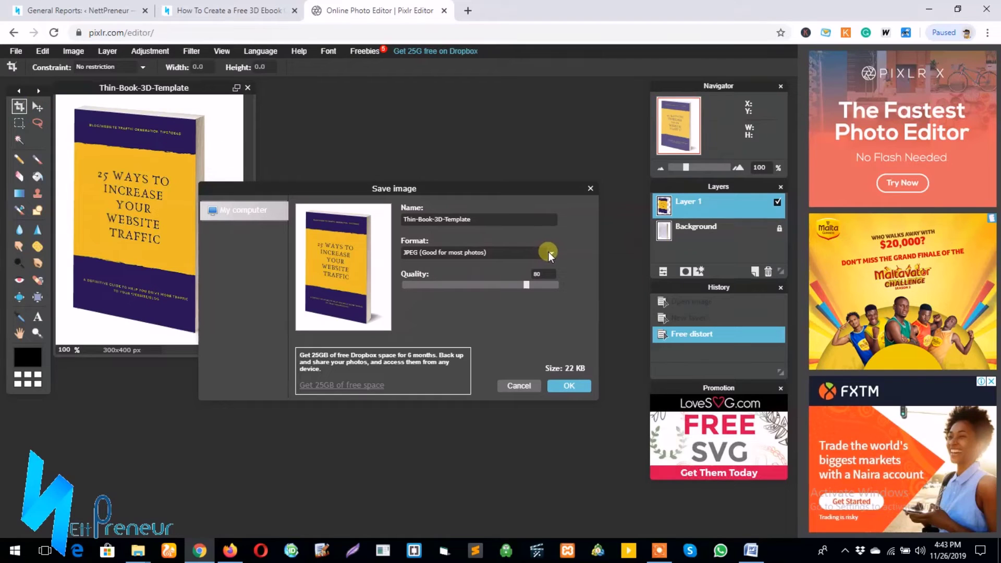
pyautogui.click(550, 252)
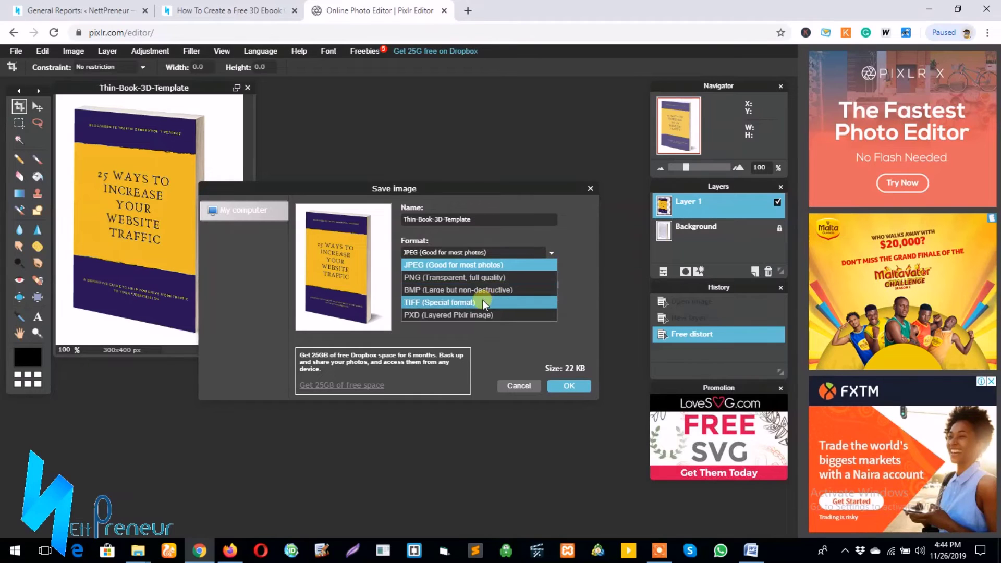
pyautogui.click(514, 274)
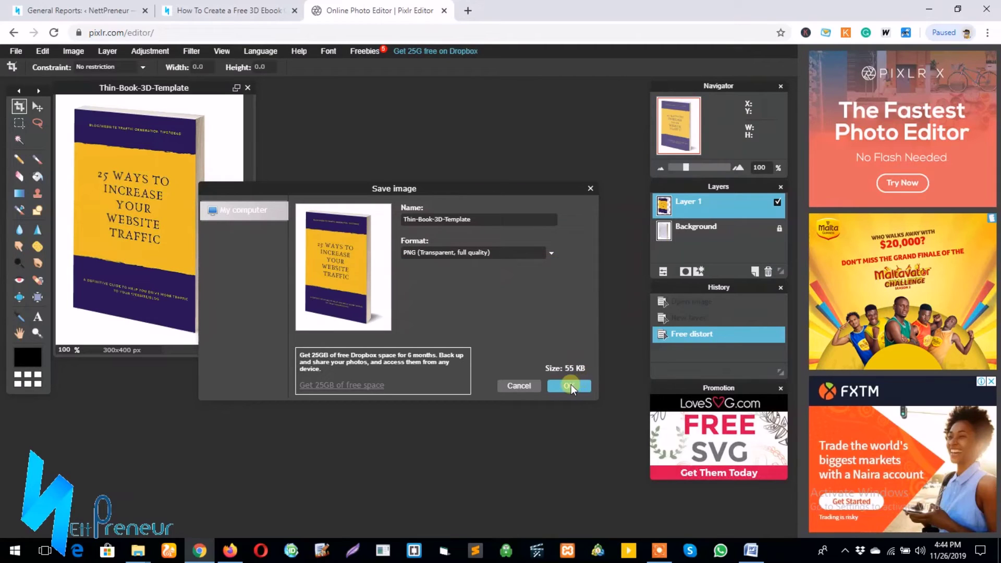
pyautogui.click(484, 223)
pyautogui.press('BackSpace')
pyautogui.press('BackSpace')
pyautogui.press('BackSpace')
pyautogui.press('BackSpace')
pyautogui.press('BackSpace')
pyautogui.press('BackSpace')
pyautogui.press('BackSpace')
pyautogui.press('BackSpace')
pyautogui.press('BackSpace')
pyautogui.press('BackSpace')
pyautogui.press('BackSpace')
pyautogui.press('BackSpace')
pyautogui.press('BackSpace')
pyautogui.press('BackSpace')
pyautogui.press('BackSpace')
pyautogui.press('BackSpace')
pyautogui.press('BackSpace')
pyautogui.press('BackSpace')
pyautogui.press('BackSpace')
pyautogui.press('BackSpace')
pyautogui.press('BackSpace')
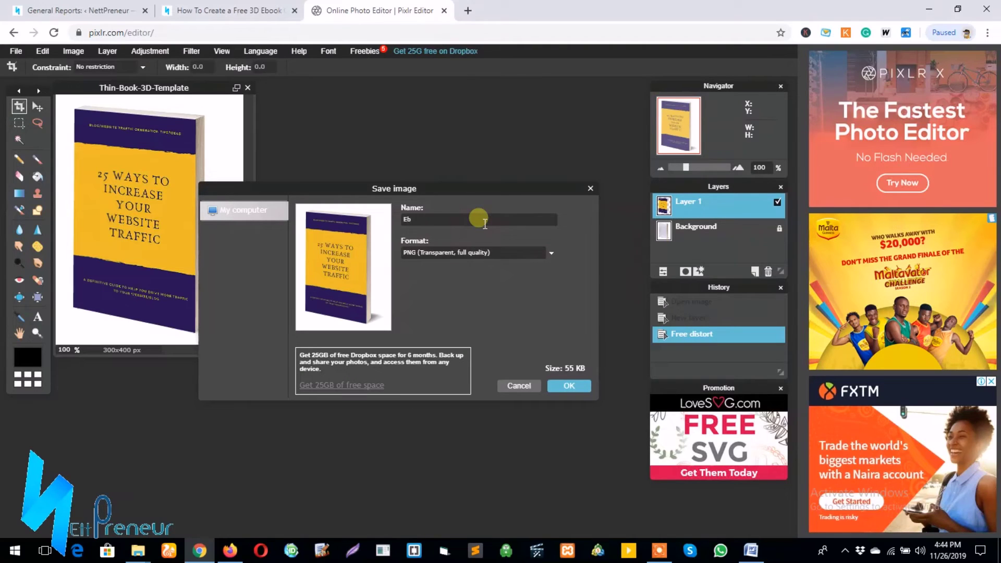
pyautogui.write('Ebook Cover 1')
pyautogui.click(562, 387)
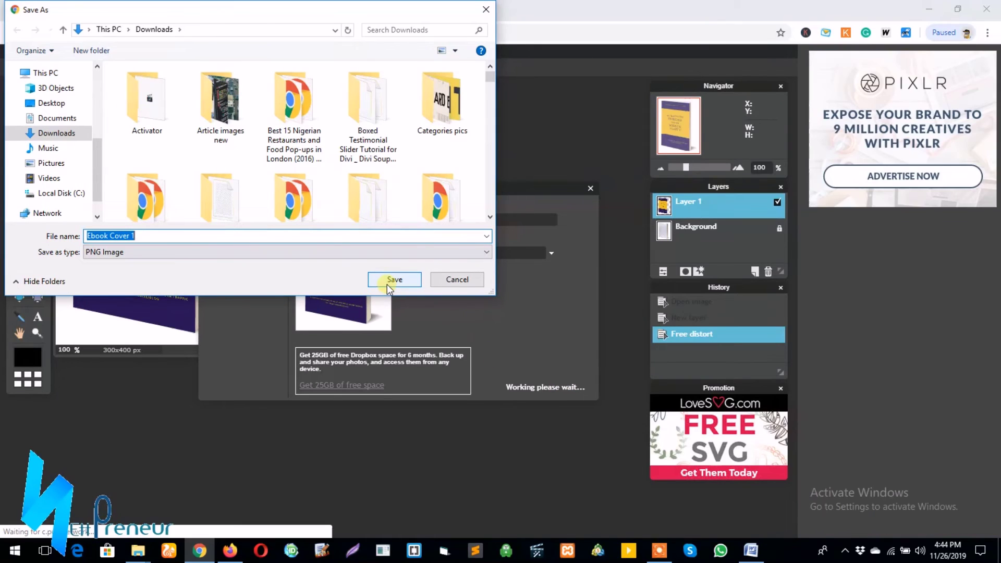
pyautogui.click(387, 284)
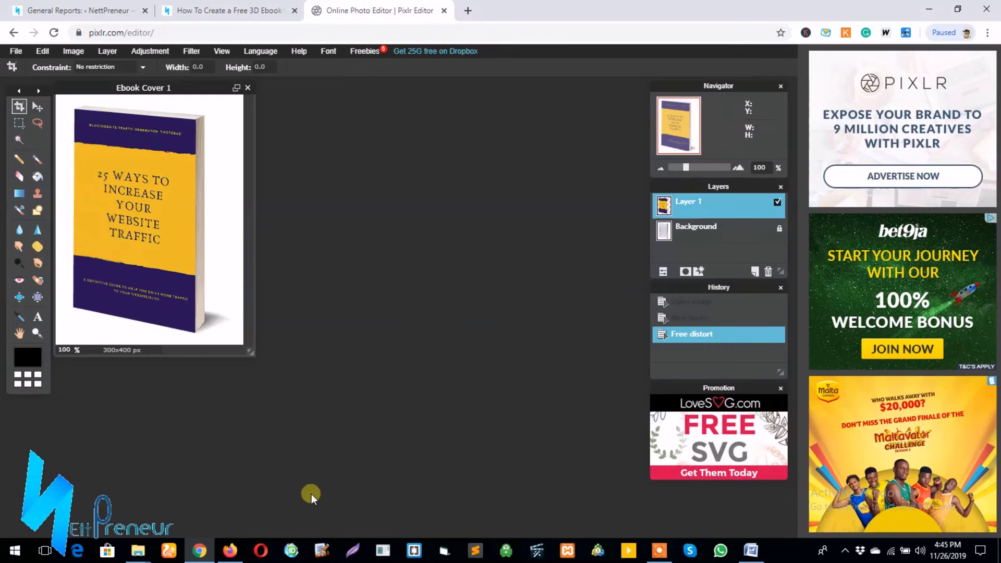
# Open Ebook Cover 1 from the Downloads Explorer window to view the mockup
pyautogui.moveTo(138, 551)
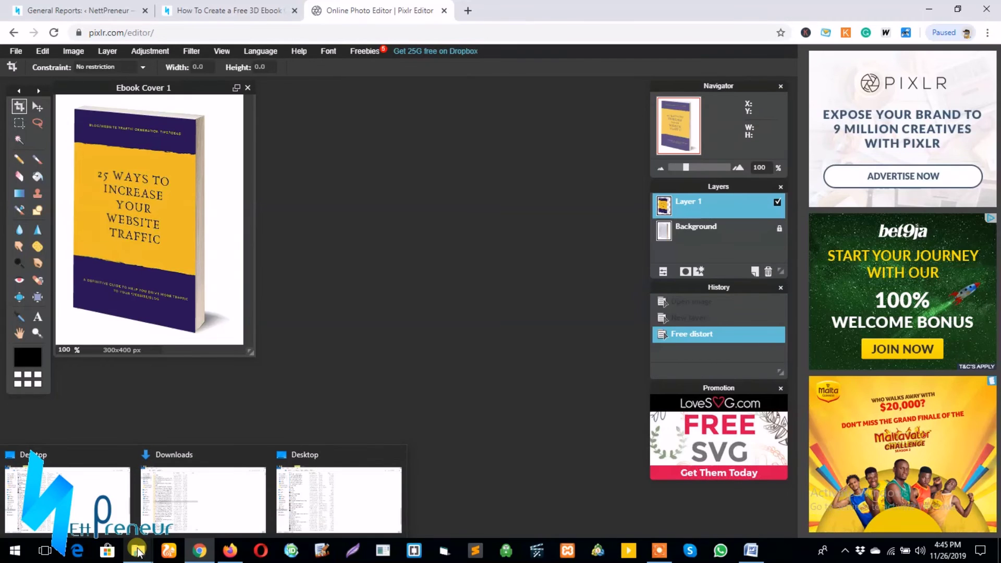
pyautogui.click(152, 499)
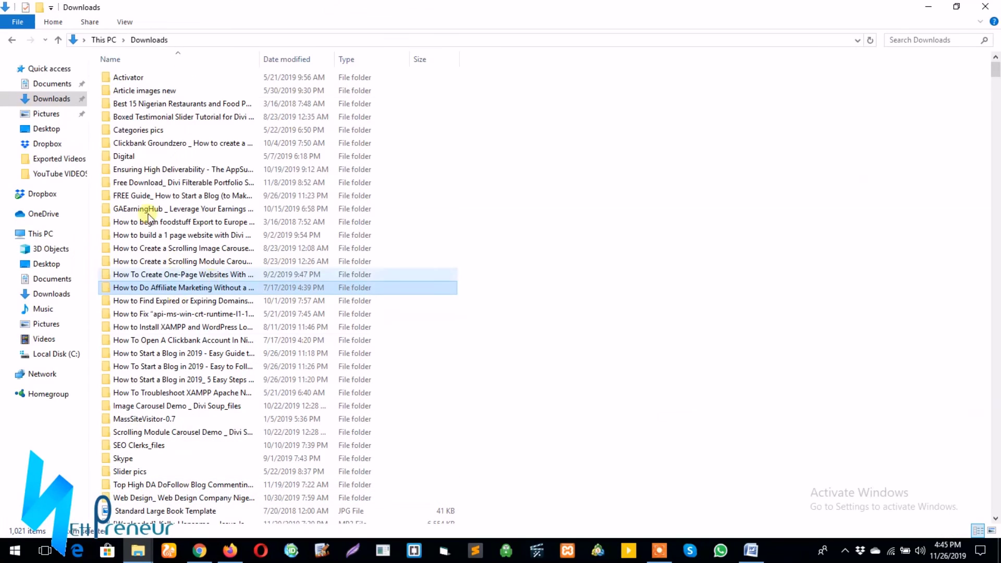
pyautogui.click(134, 146)
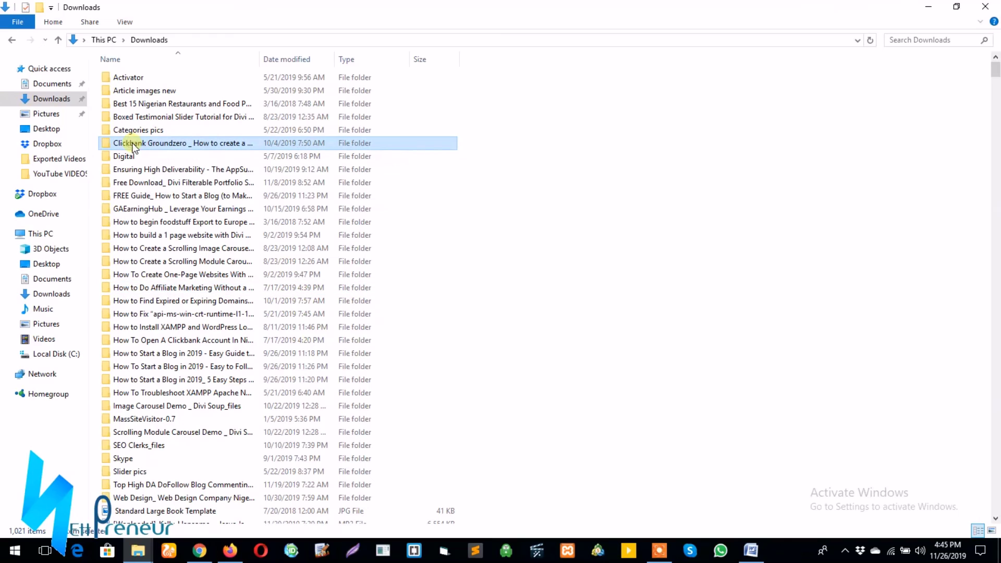
pyautogui.press('e')
pyautogui.press('e')
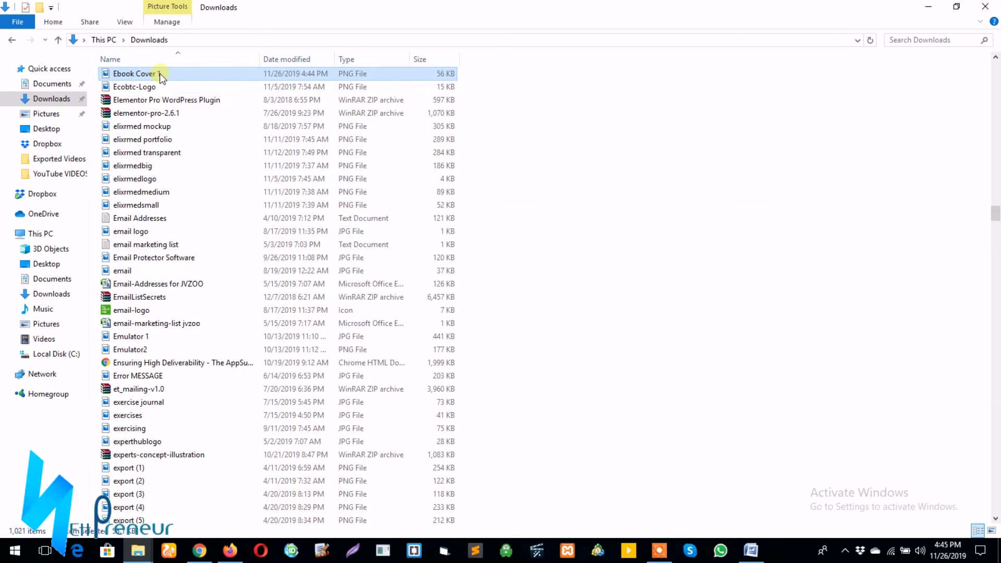
pyautogui.moveTo(160, 77)
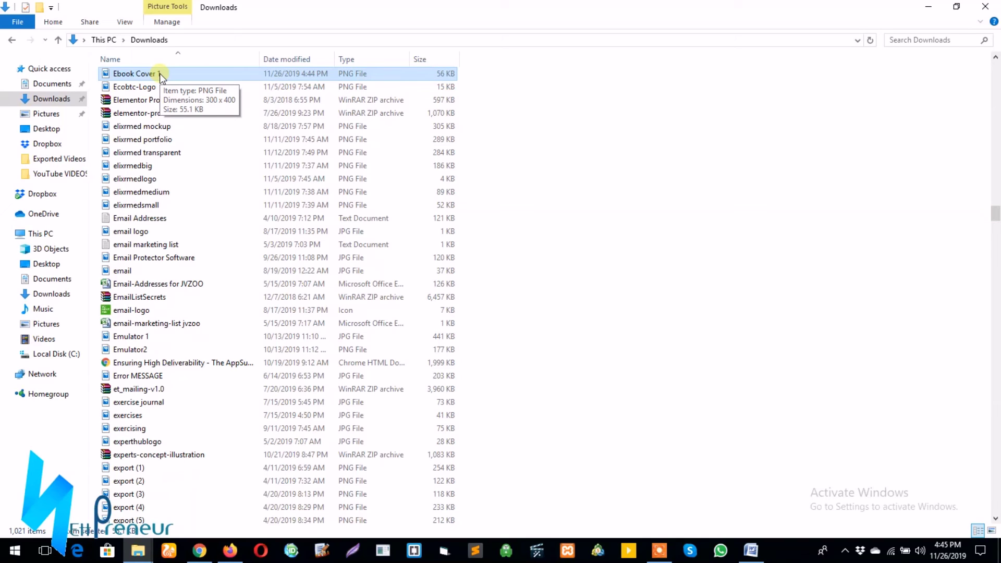
pyautogui.doubleClick(159, 73)
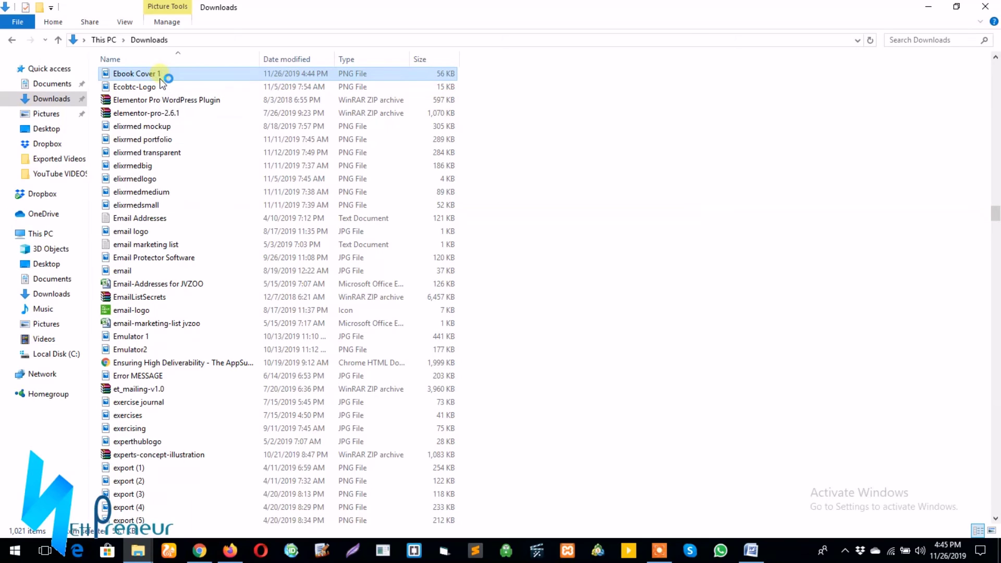